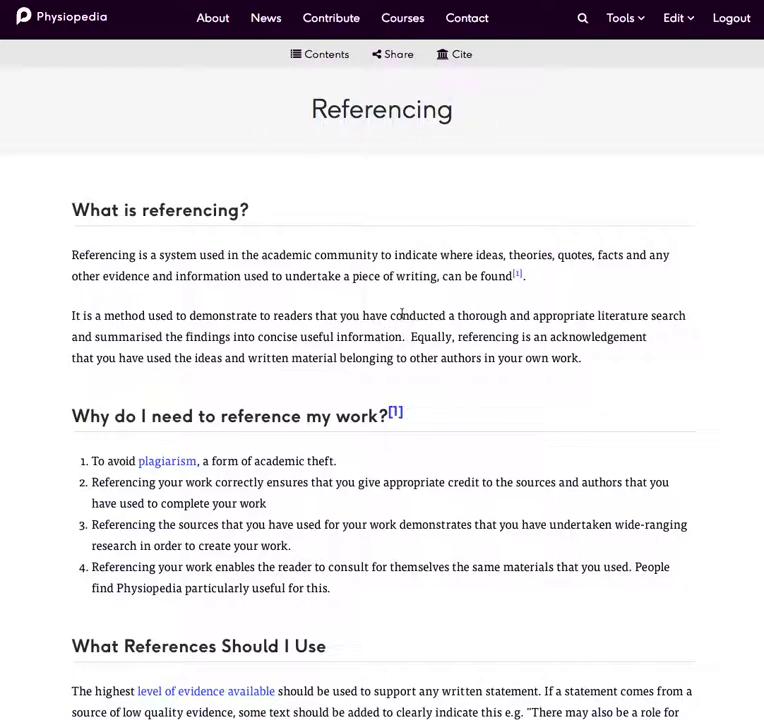
Step: Review the Referencing guide page and the abstract of the PMC article on physiotherapy for sleep disturbance in chronic low back pain
scroll(401, 314, down, 4)
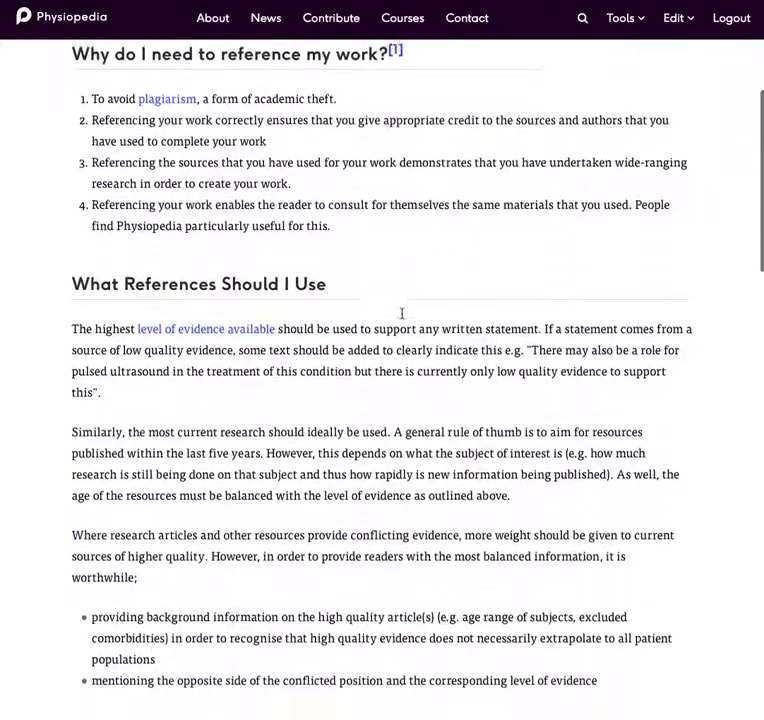
scroll(401, 314, up, 5)
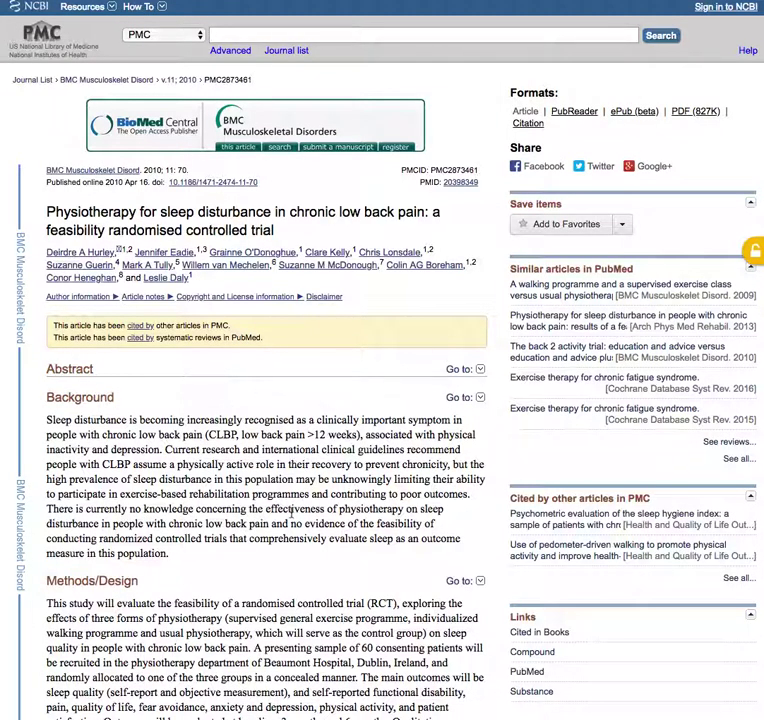
scroll(286, 518, down, 2)
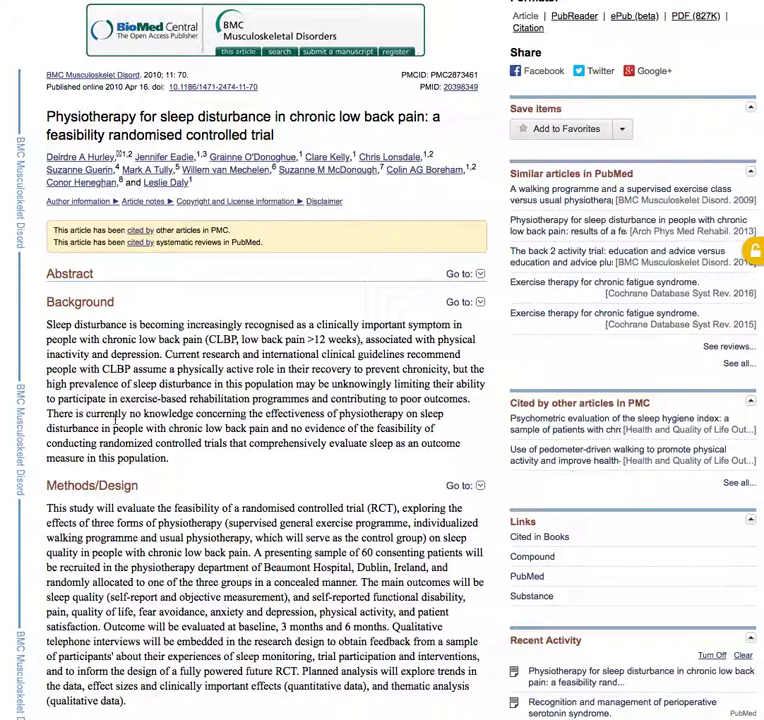
scroll(258, 333, up, 2)
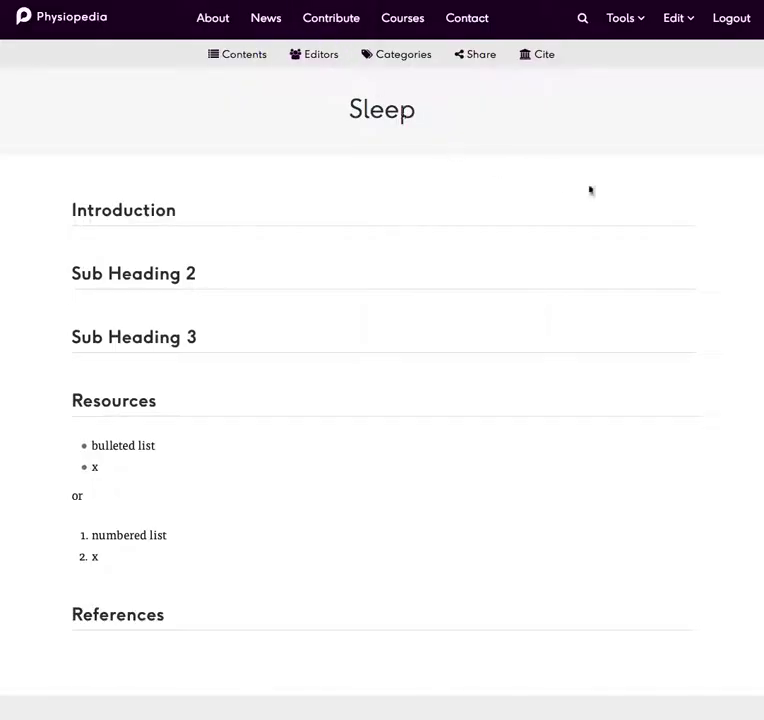
Step: Open the Physiopedia Sleep page for editing and start an empty paragraph under the Introduction heading
click(684, 20)
click(680, 172)
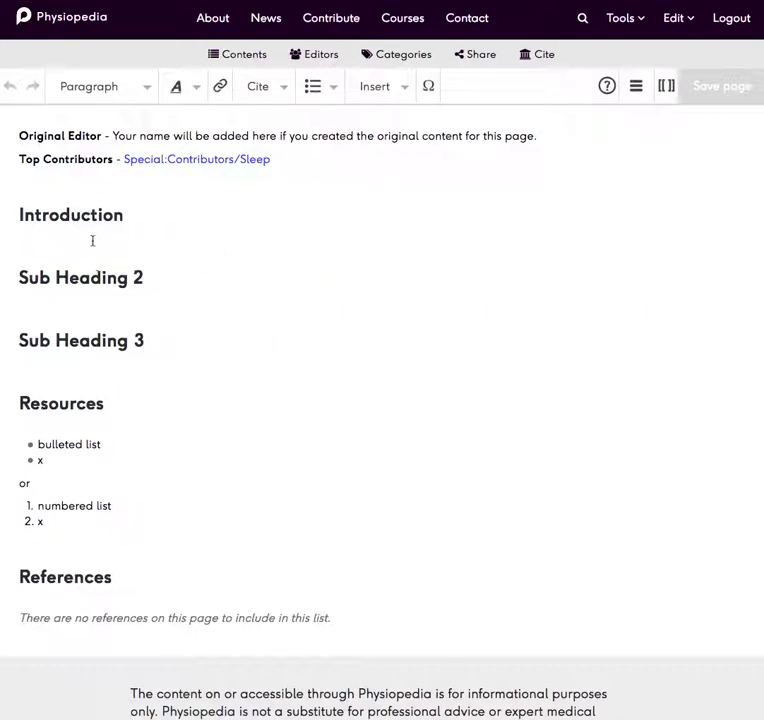
click(46, 242)
click(138, 217)
key(Return)
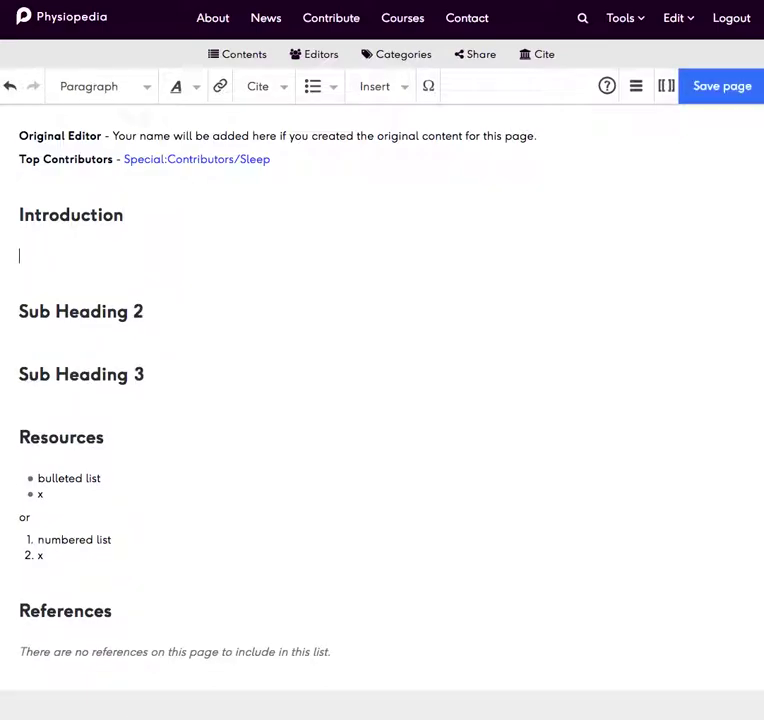
Step: Write in the new Introduction paragraph "There is no knowledge for the effectiveness of physiotherapy on sleep disturbance in people with LBP."
text(There is no knowl)
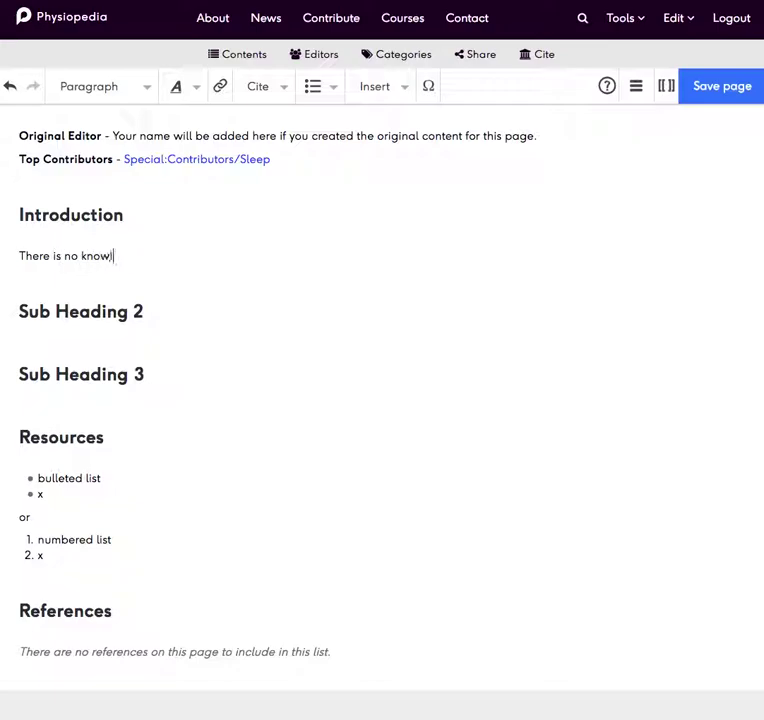
text(edge forth)
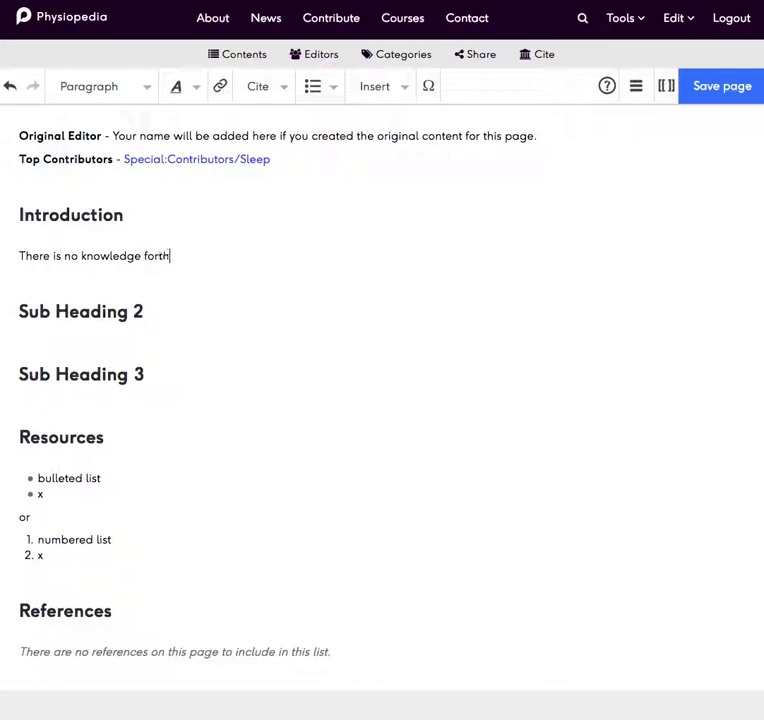
key(BackSpace)
key(BackSpace)
text(the effectivenes)
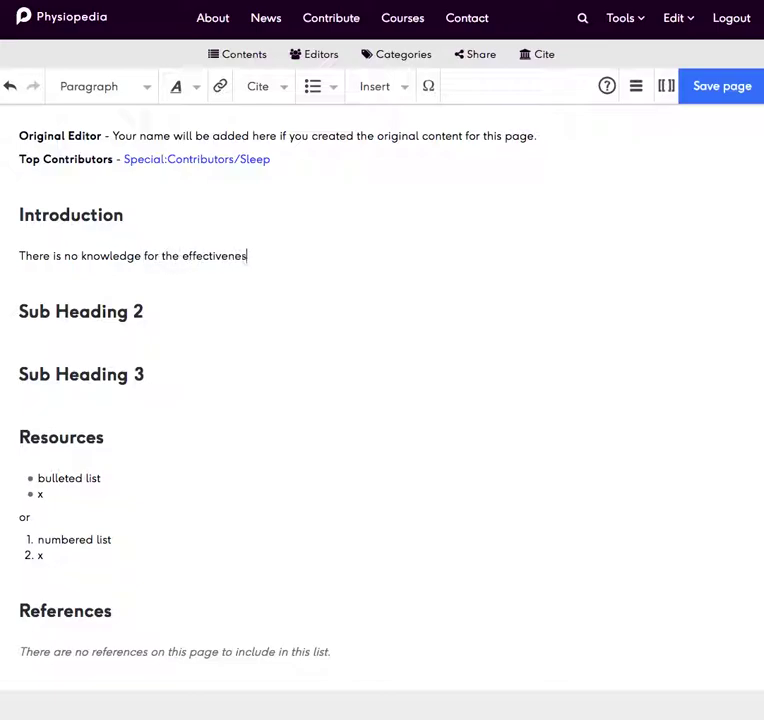
text(s of physiotherap)
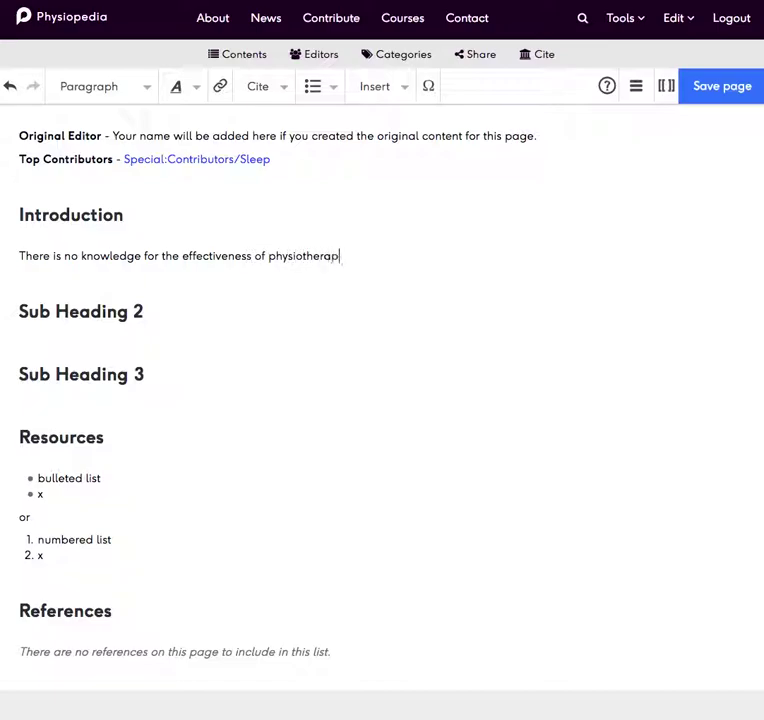
text(y on sleep disturba)
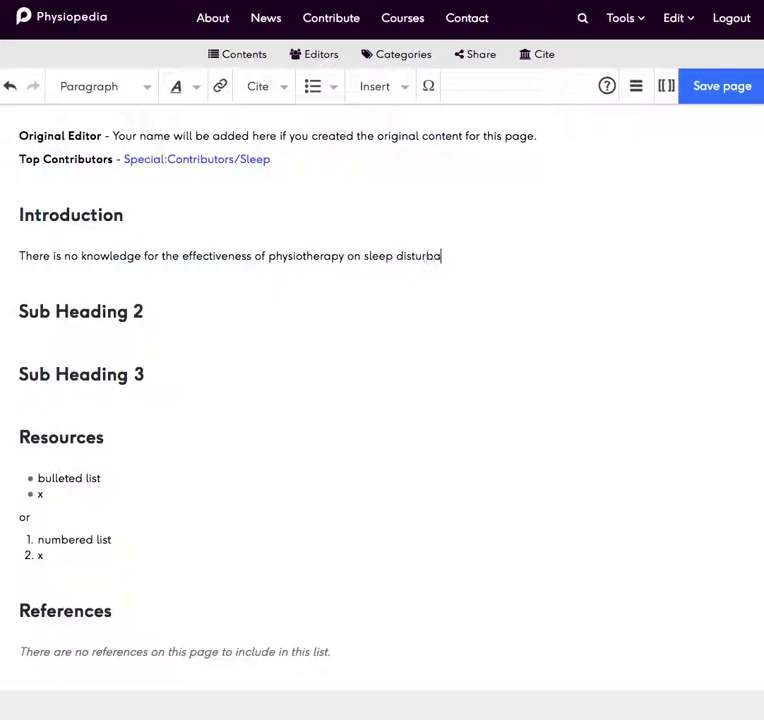
text(nce in people with LBP.)
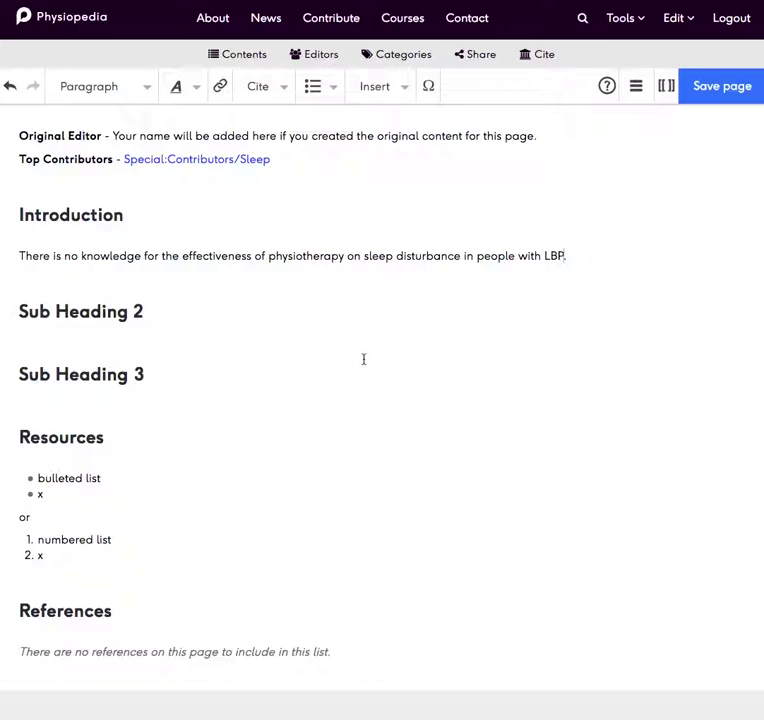
drag(19, 255, 569, 256)
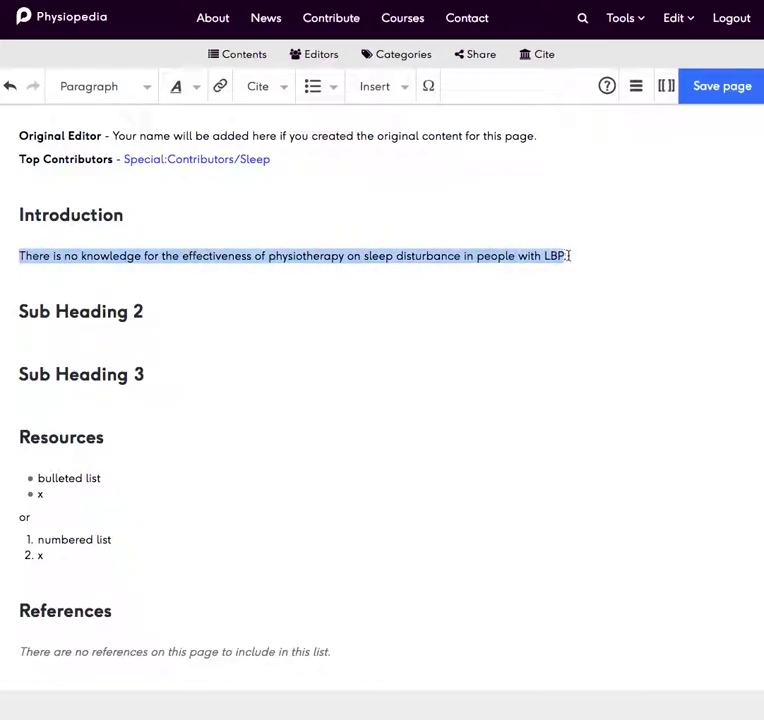
click(569, 256)
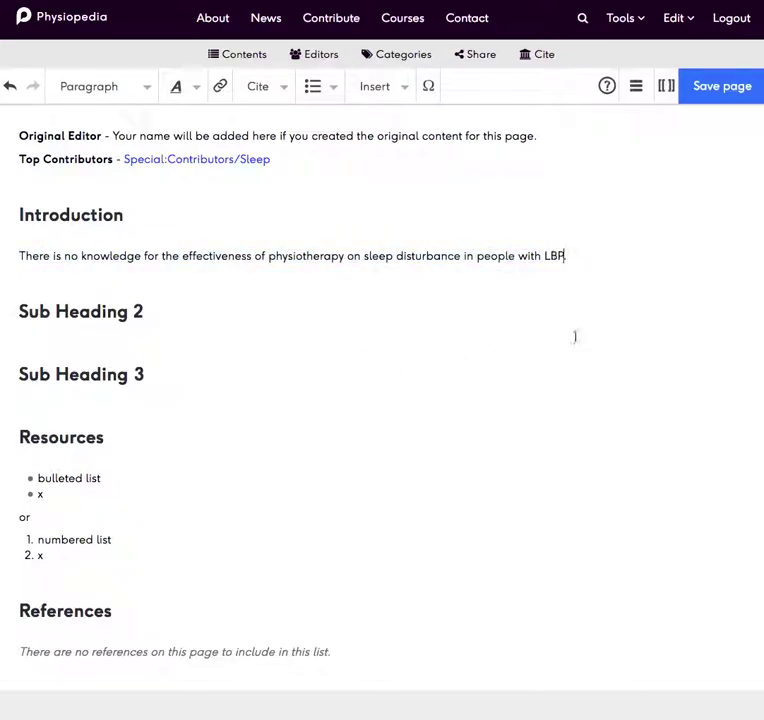
click(281, 90)
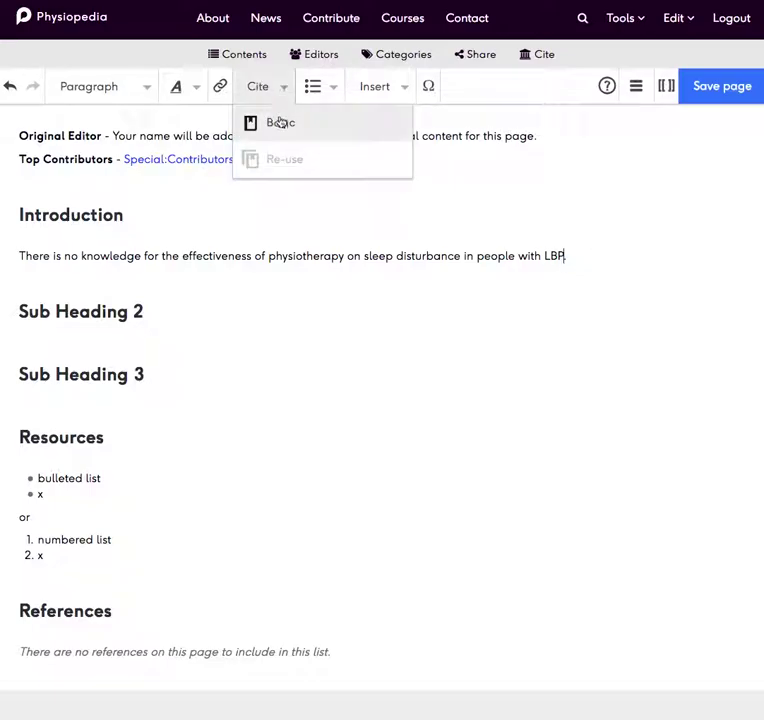
click(280, 123)
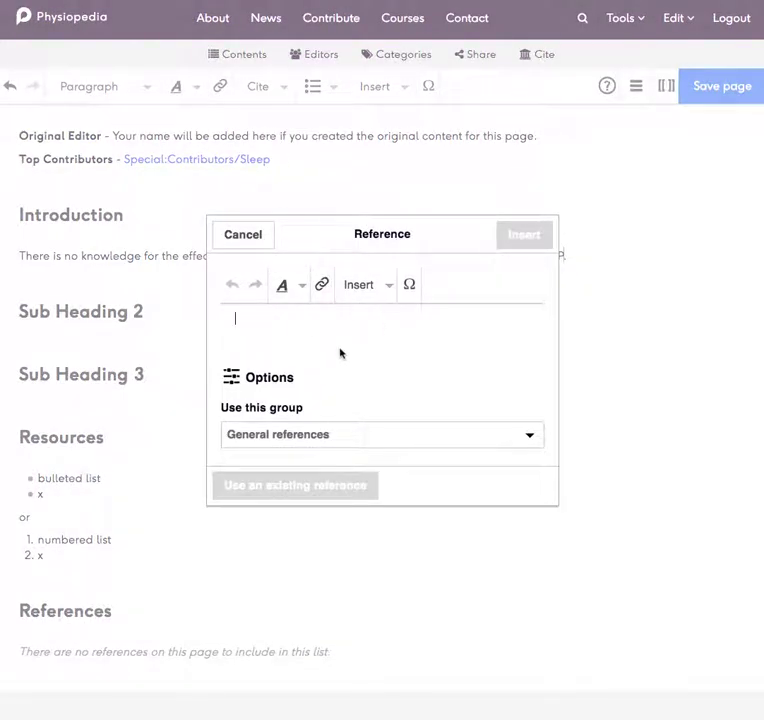
click(242, 237)
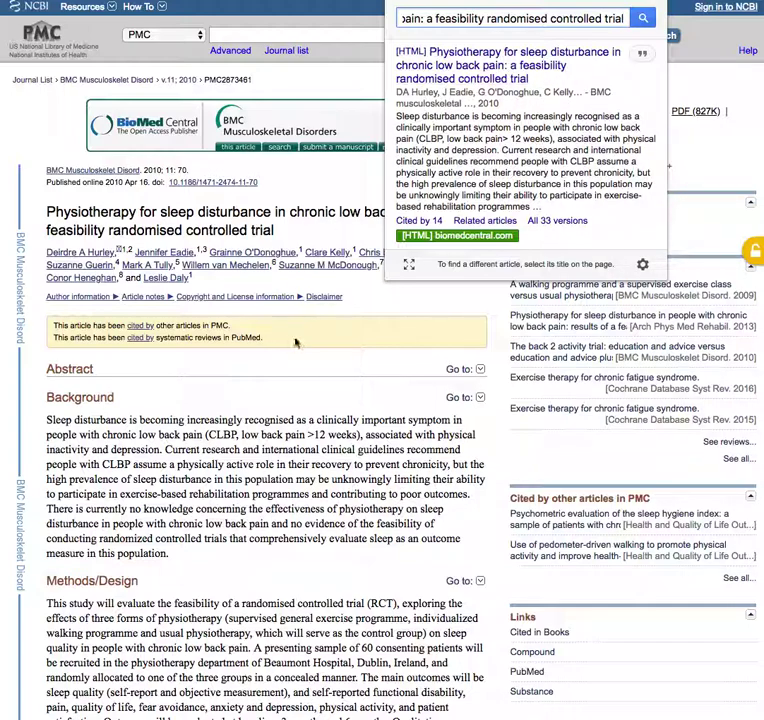
Step: Copy the Vancouver-format citation of the article from the scholar search result shown over the PMC page
click(643, 58)
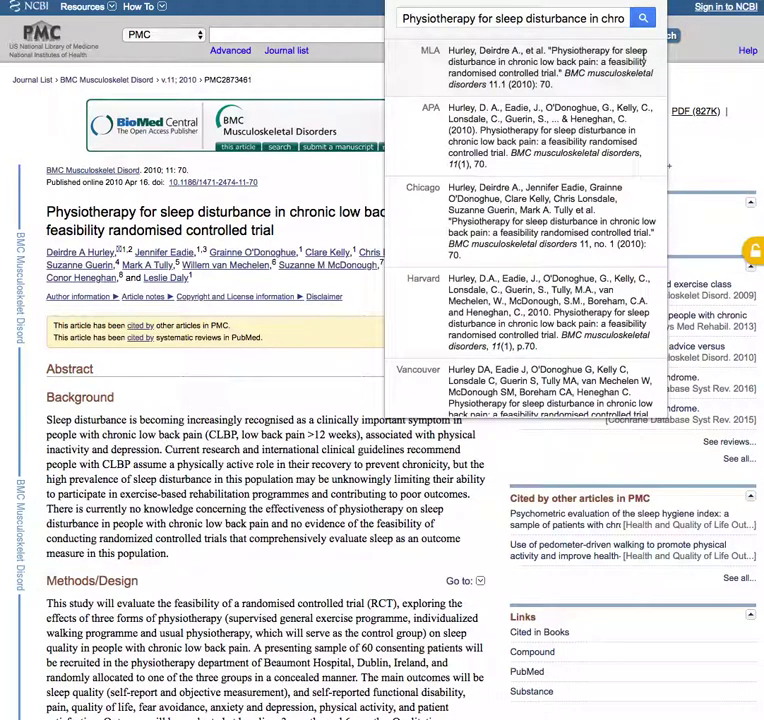
scroll(530, 250, down, 2)
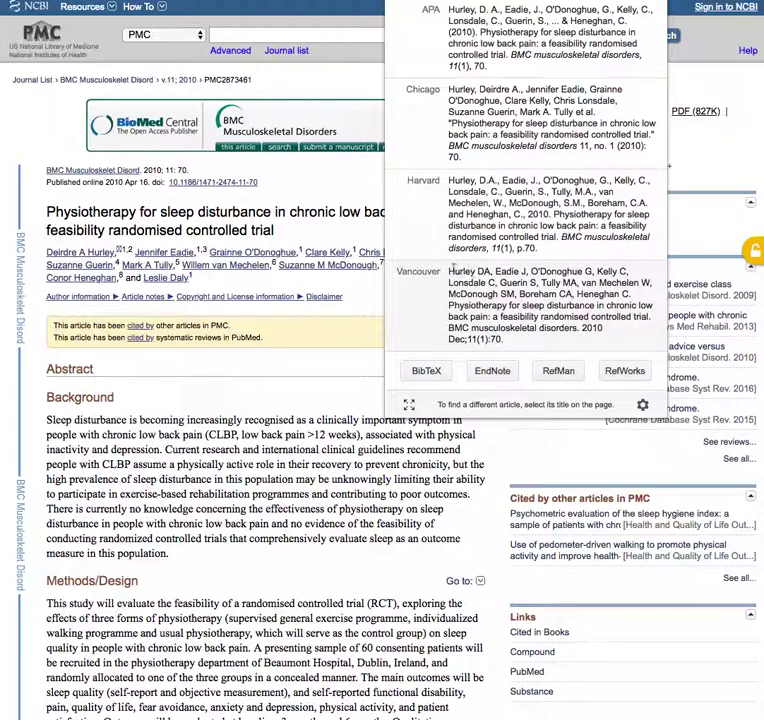
mouse_move(450, 268)
mouse_down()
mouse_move(505, 340)
mouse_move(447, 273)
mouse_move(448, 280)
mouse_up()
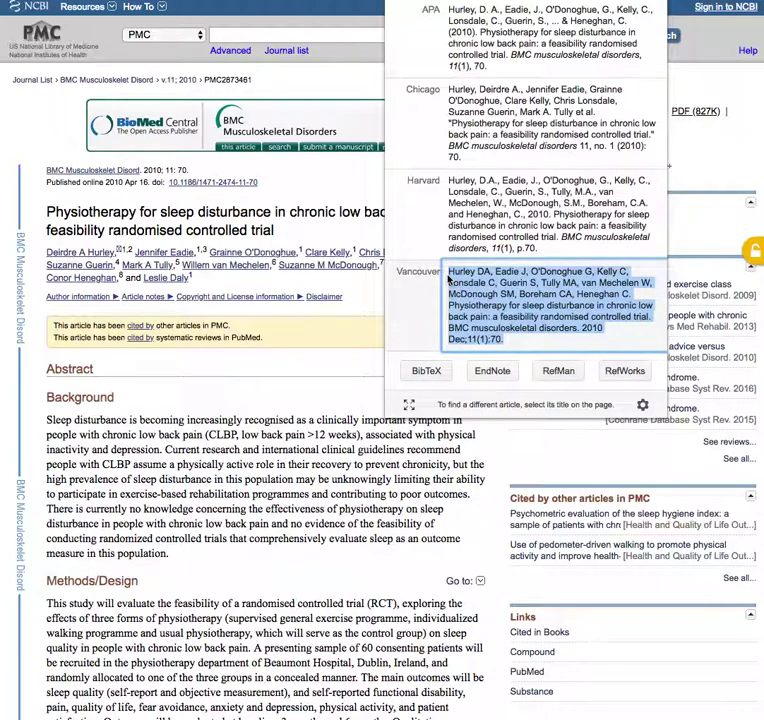
click(287, 394)
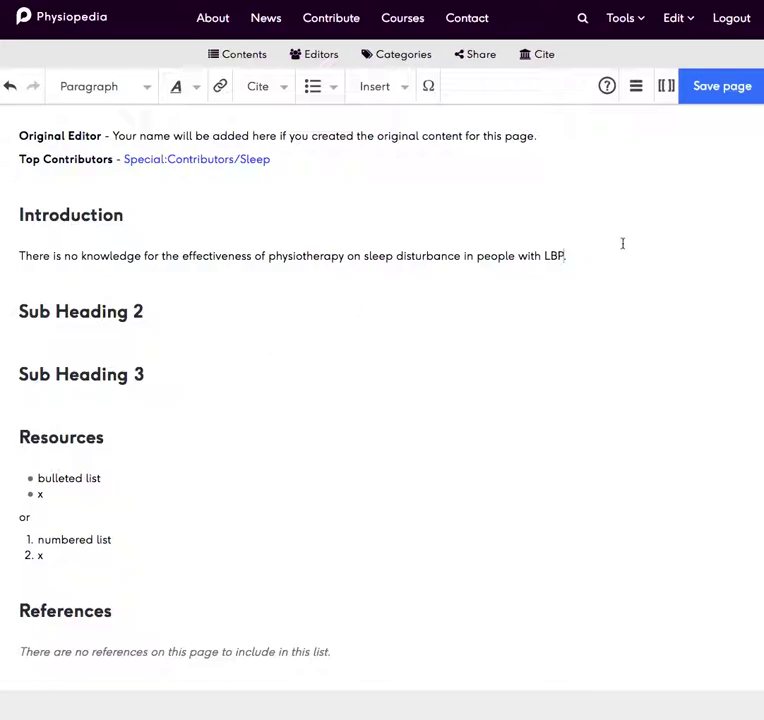
Step: Start a basic citation before the Introduction sentence's full stop and paste the copied Vancouver citation as the reference text
click(282, 93)
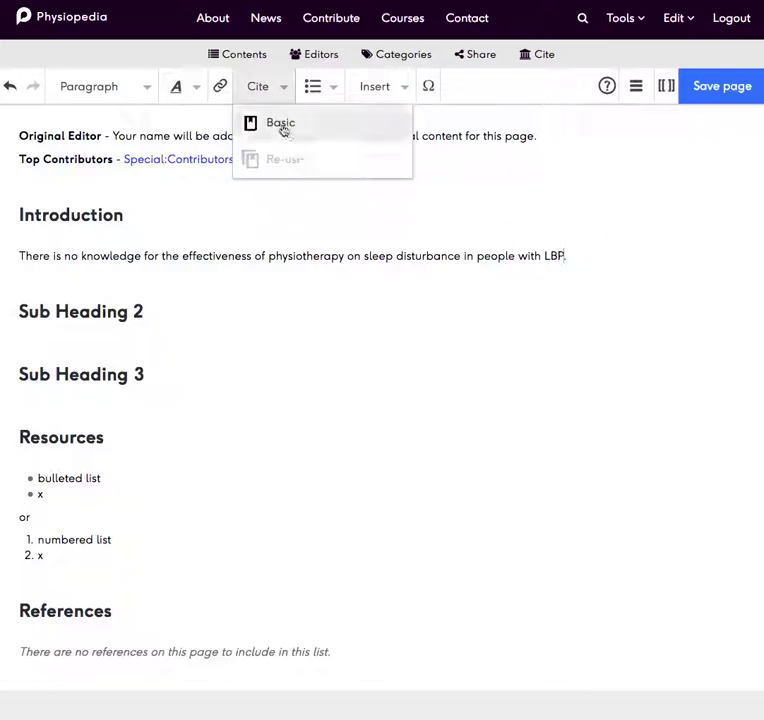
click(281, 123)
text(Hurley DA, Eadie J, O'Donoghue G, Kelly C, Lonsdale C, Guerin S, Tully MA, van Mechelen W, McDonough SM, Boreham CA, Heneghan C. Physiotherapy for sleep disturbance in chronic low back pain: a feasibility randomised controlled trial. BMC musculoskeletal disorders. 2010 Dec;11(1):70.)
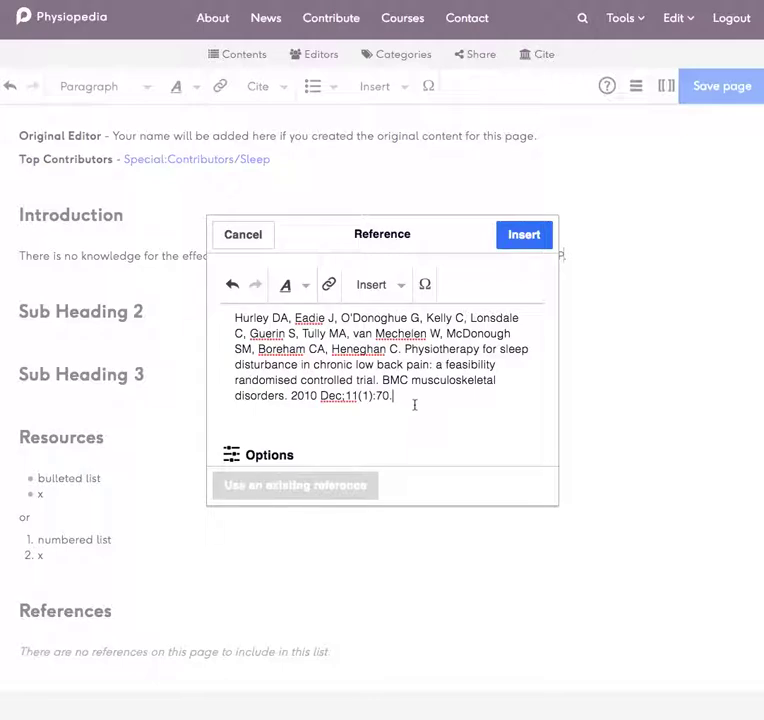
Step: Switch to the PMC article and copy its web address
key(ctrl+Tab)
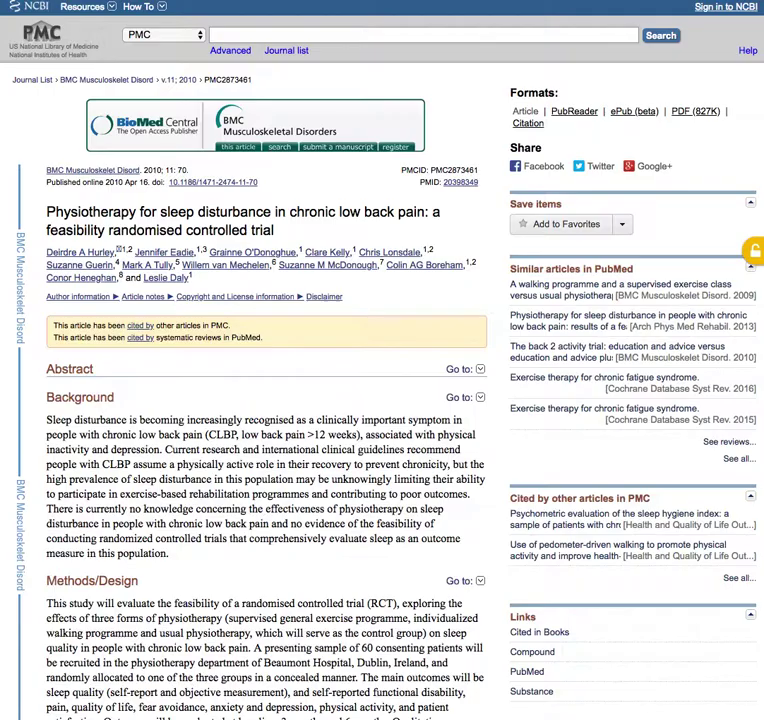
key(ctrl+l)
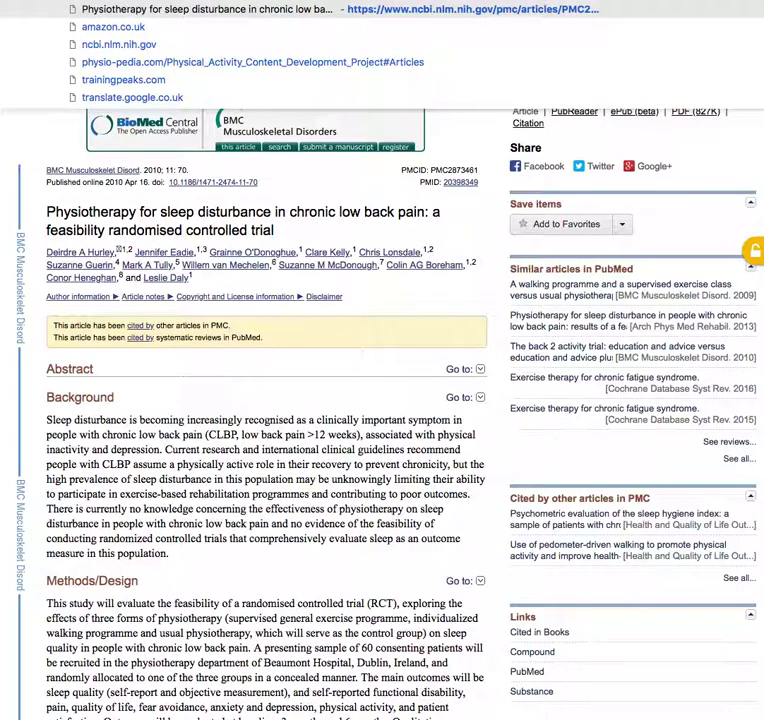
click(462, 218)
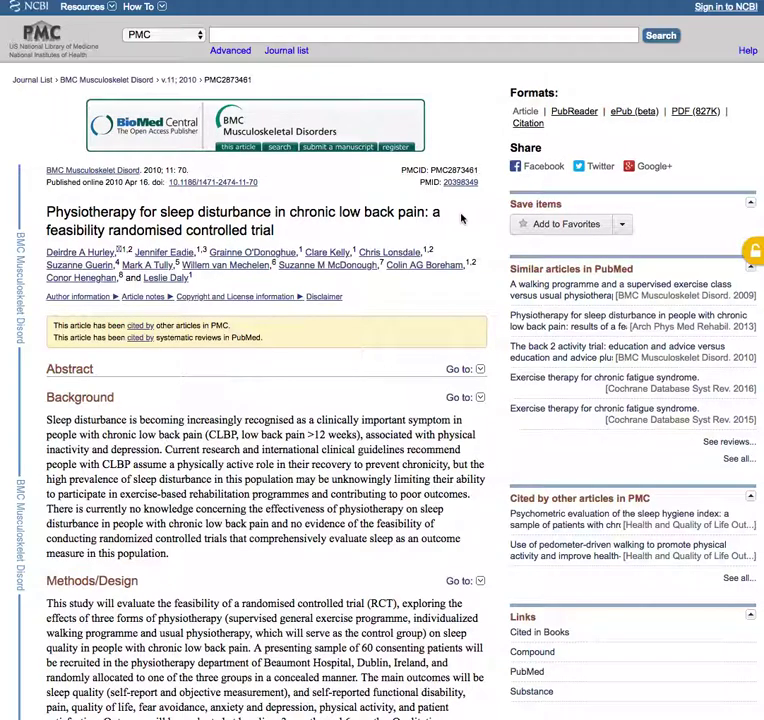
scroll(396, 396, down, 10)
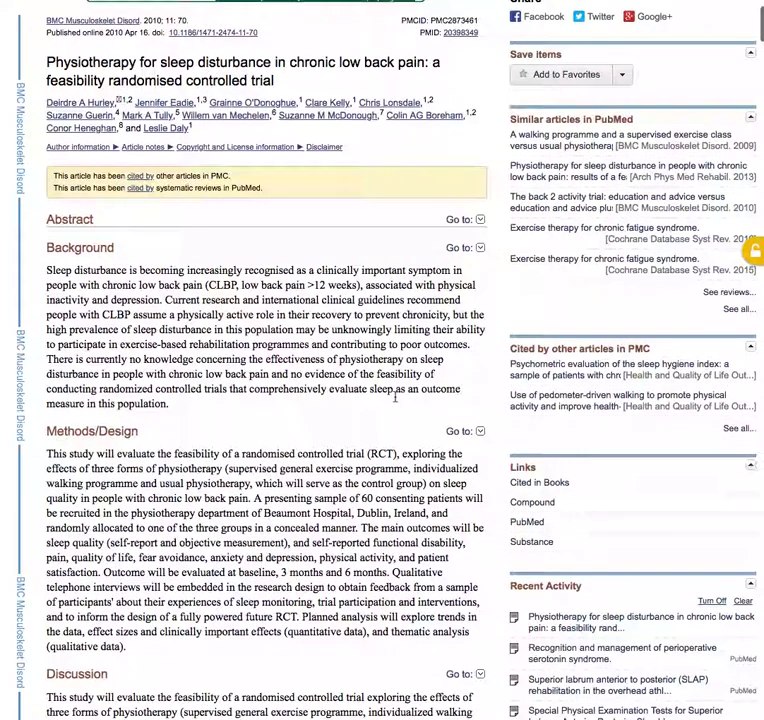
scroll(396, 398, down, 5)
scroll(396, 398, up, 15)
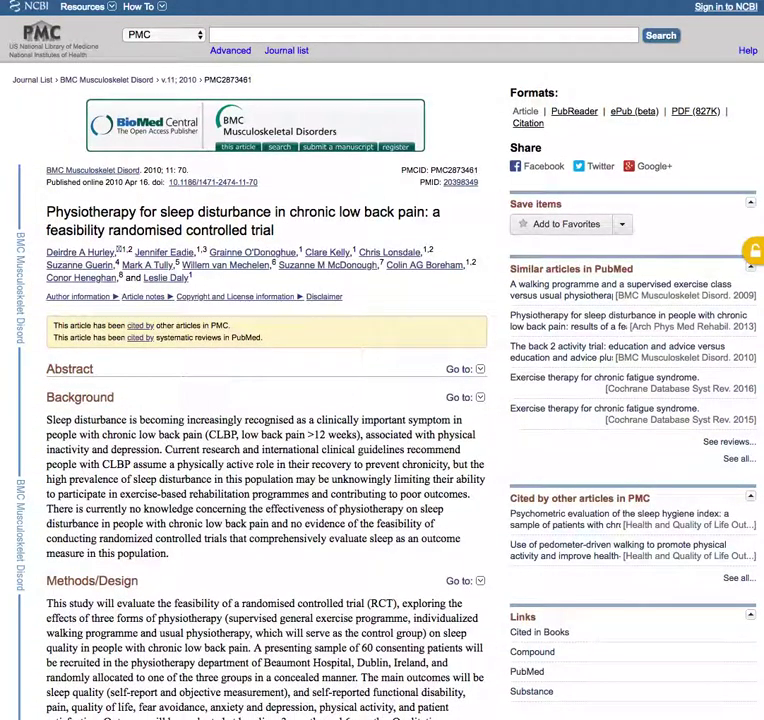
Step: Link the article title in the reference text to the copied PMC address as an external link, and insert the reference
key(alt+Tab)
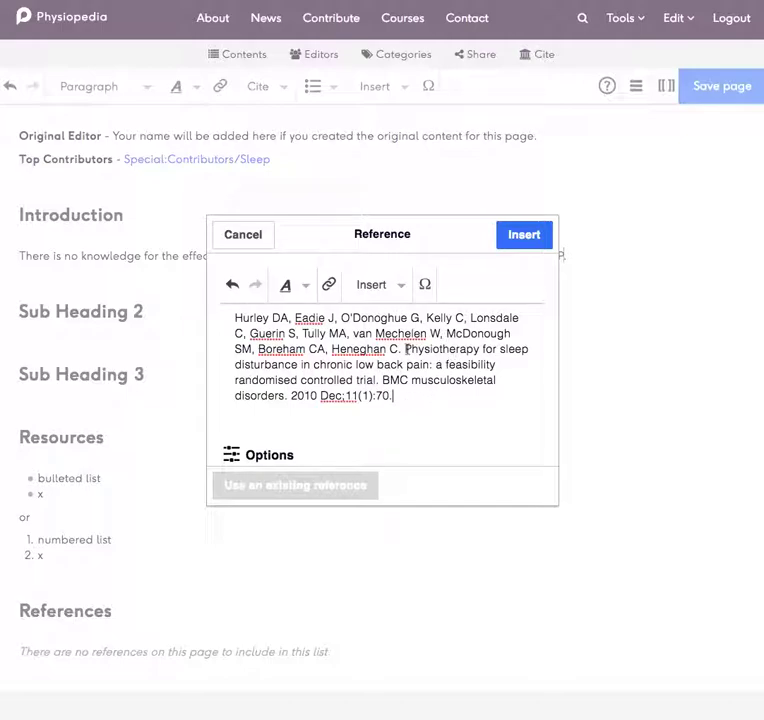
drag(405, 349, 379, 378)
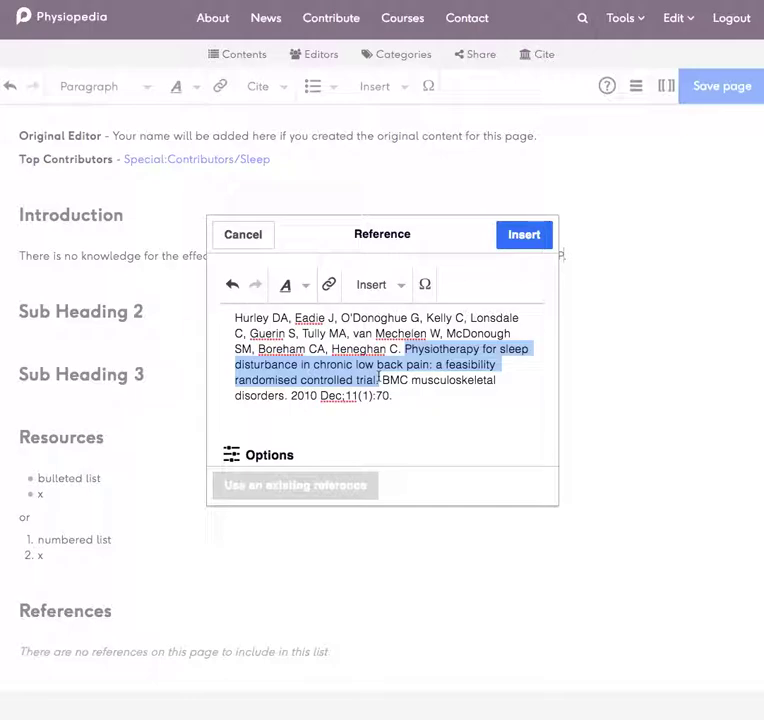
click(329, 285)
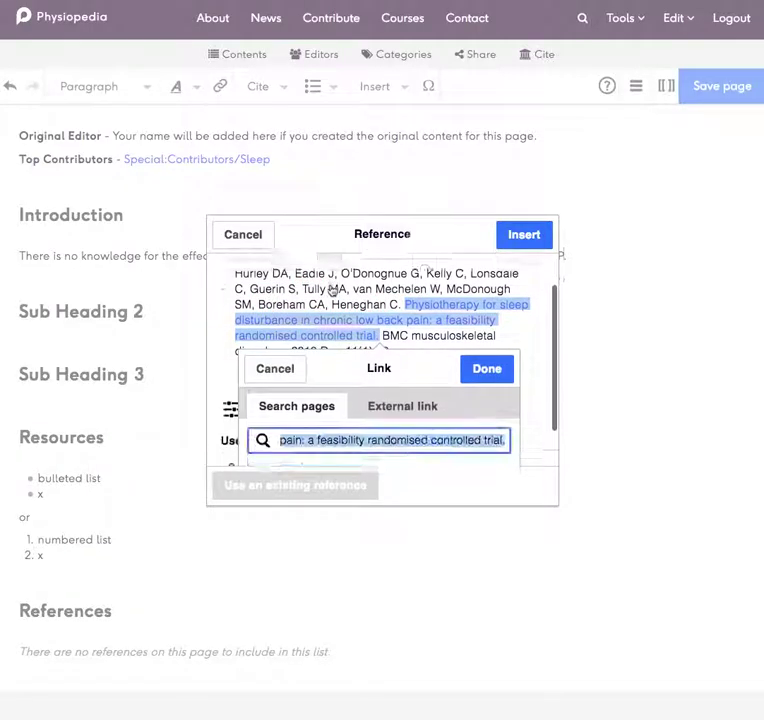
key(ctrl+v)
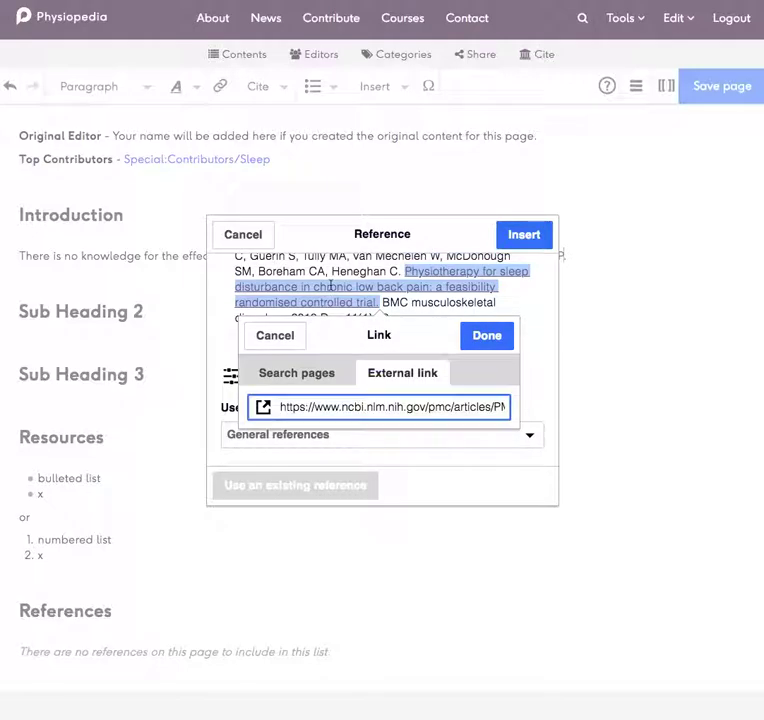
click(487, 335)
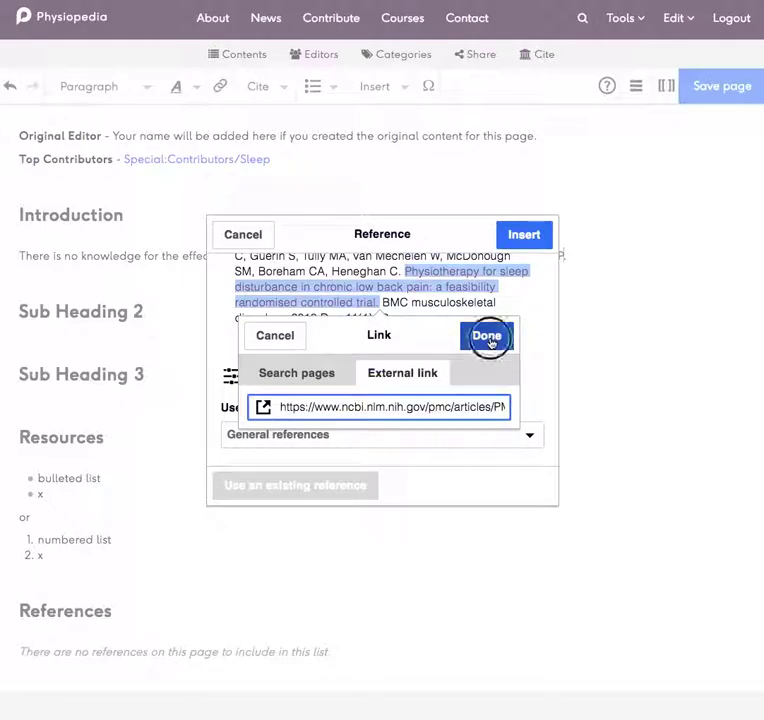
click(469, 375)
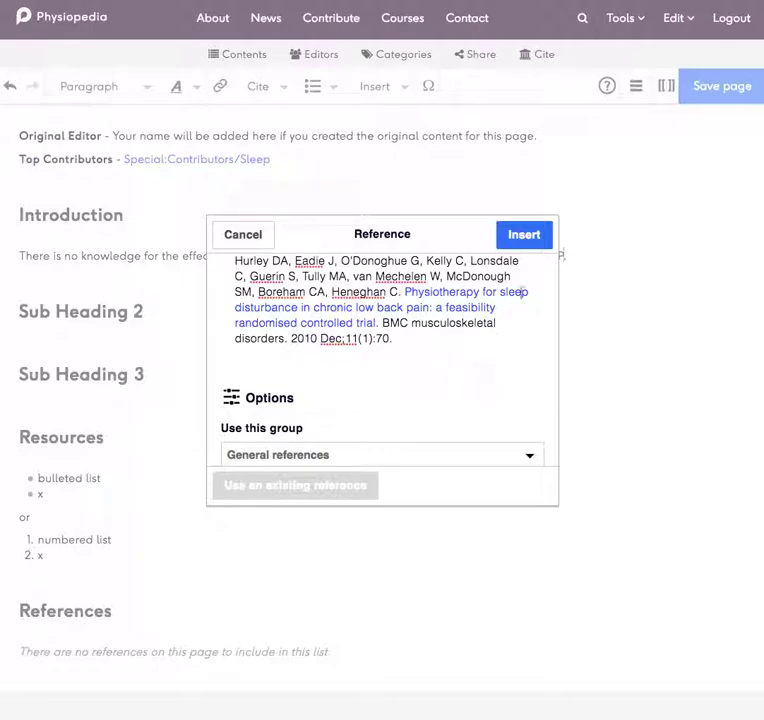
click(521, 240)
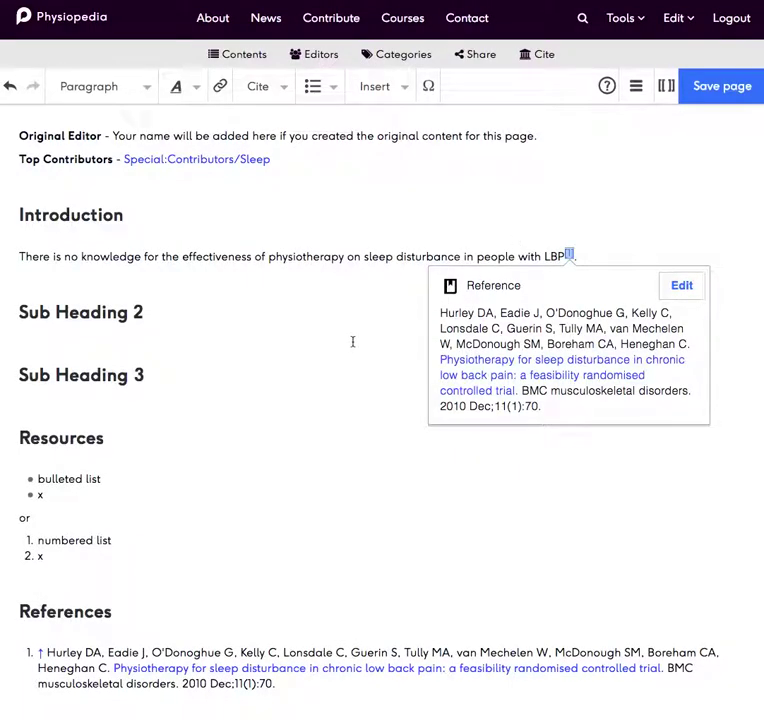
Step: Close the reference preview and add the paragraph "Using the reference twice" under Sub Heading 2
click(352, 342)
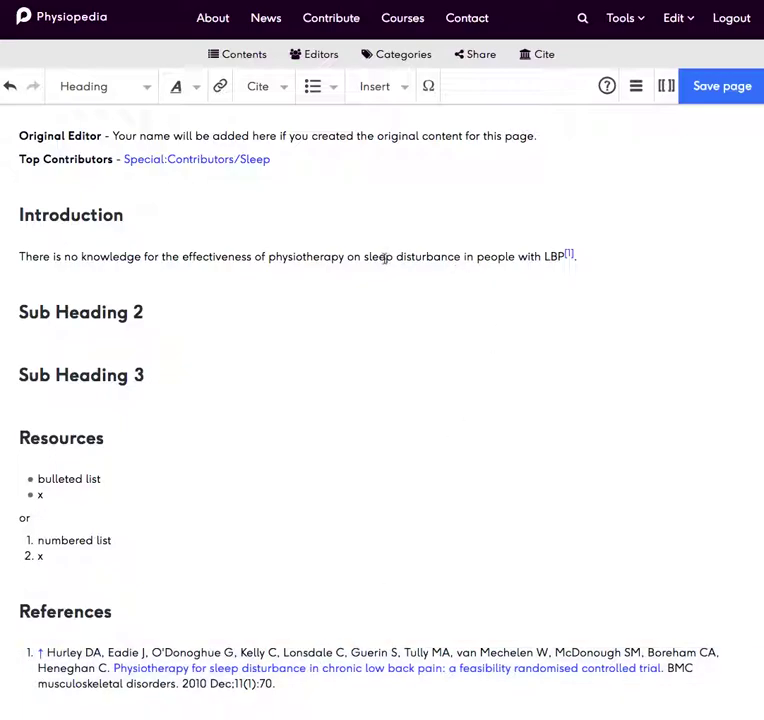
click(150, 312)
key(Return)
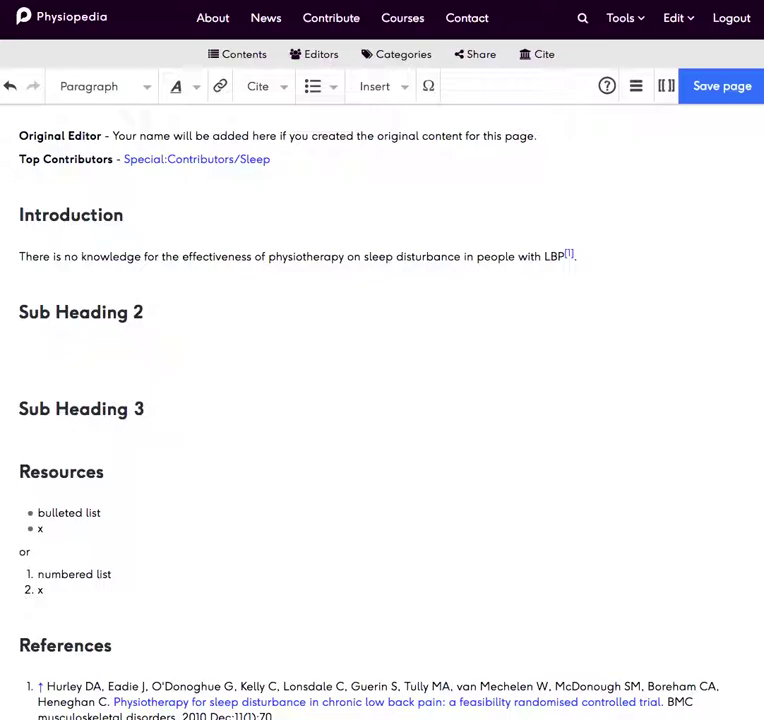
text(Using the reference twice)
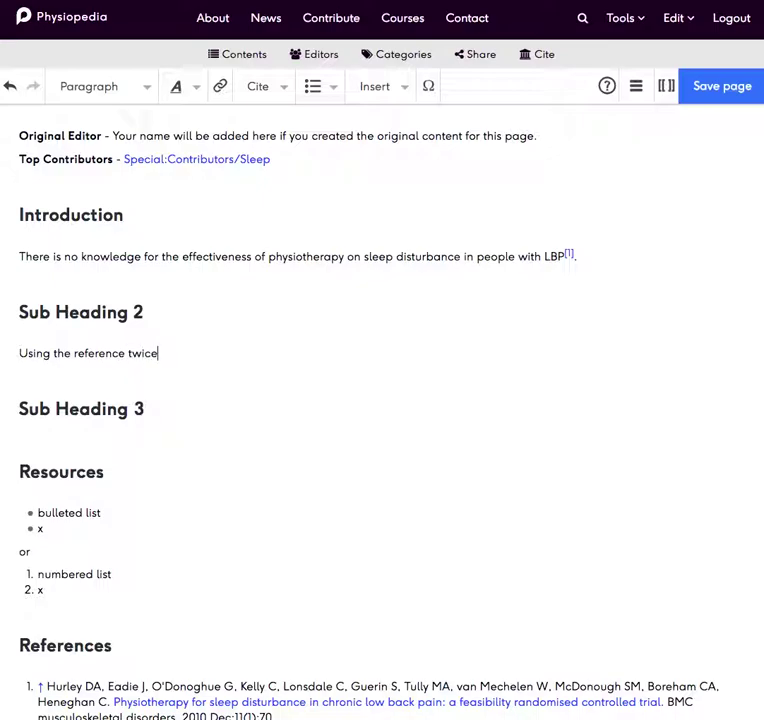
drag(181, 355, 18, 351)
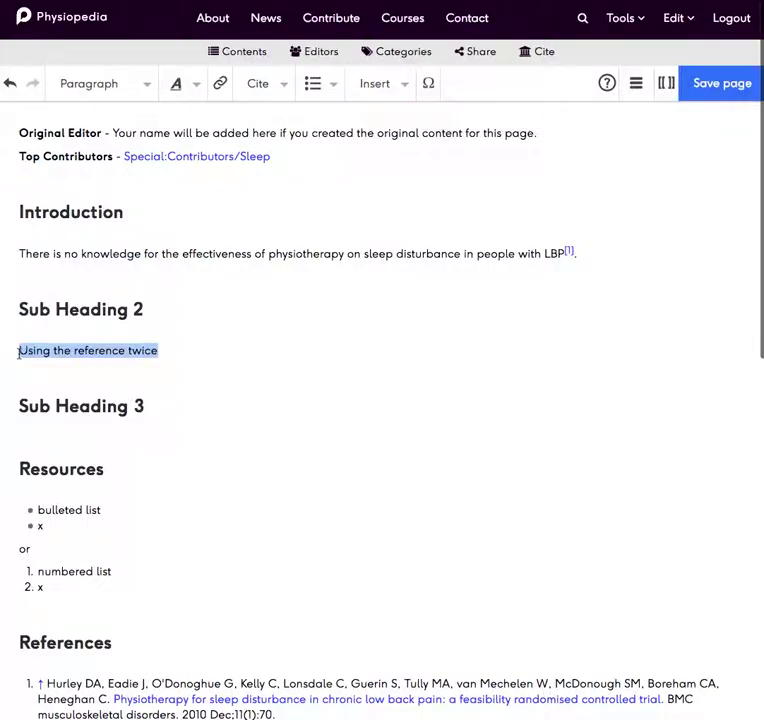
click(201, 253)
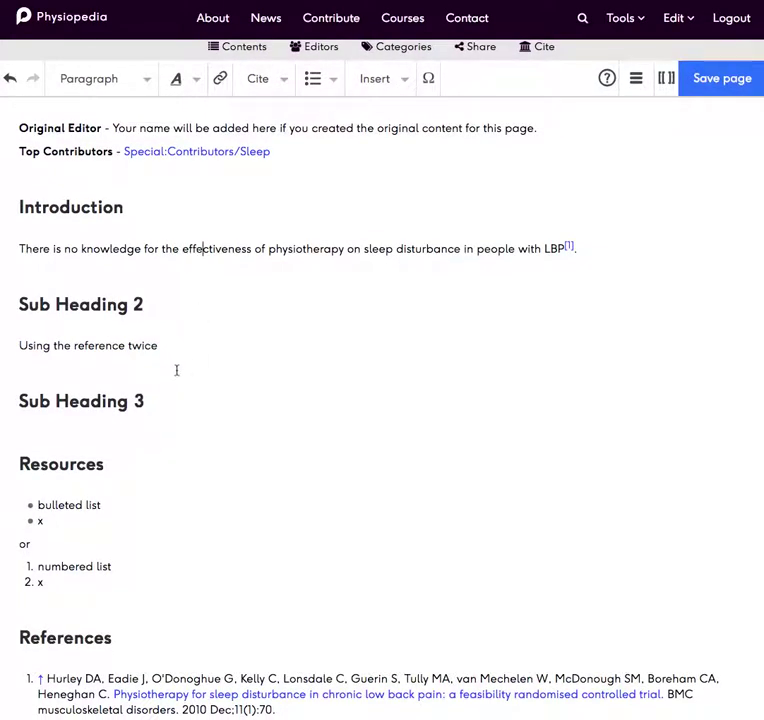
Step: Cite the existing reference [1] again at the end of "Using the reference twice" by reusing its citation
click(157, 345)
click(276, 85)
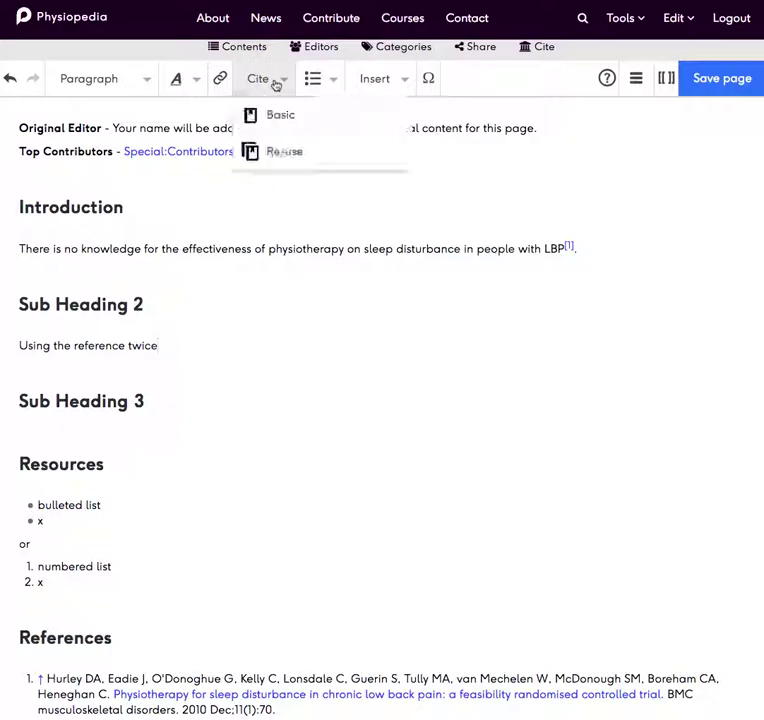
click(276, 154)
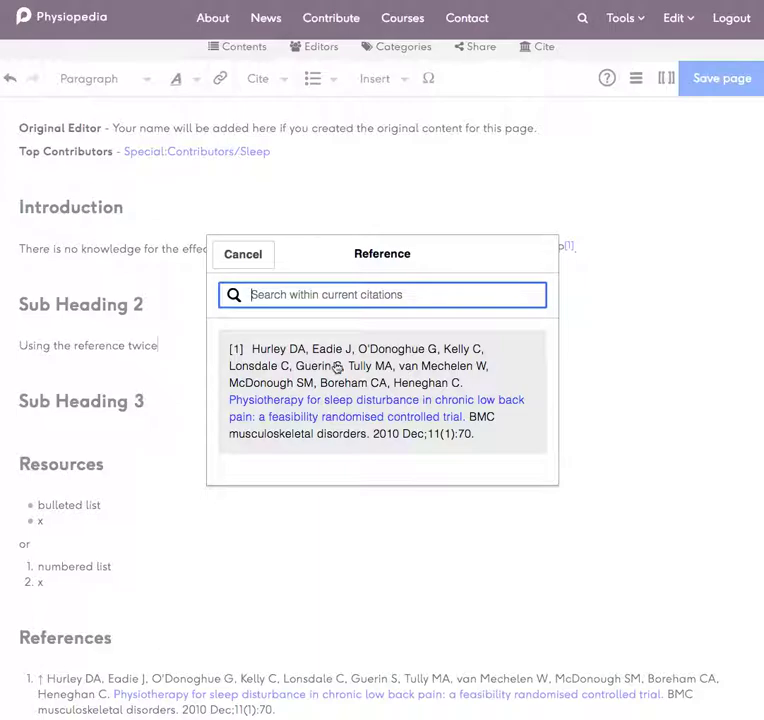
click(337, 368)
key(Up)
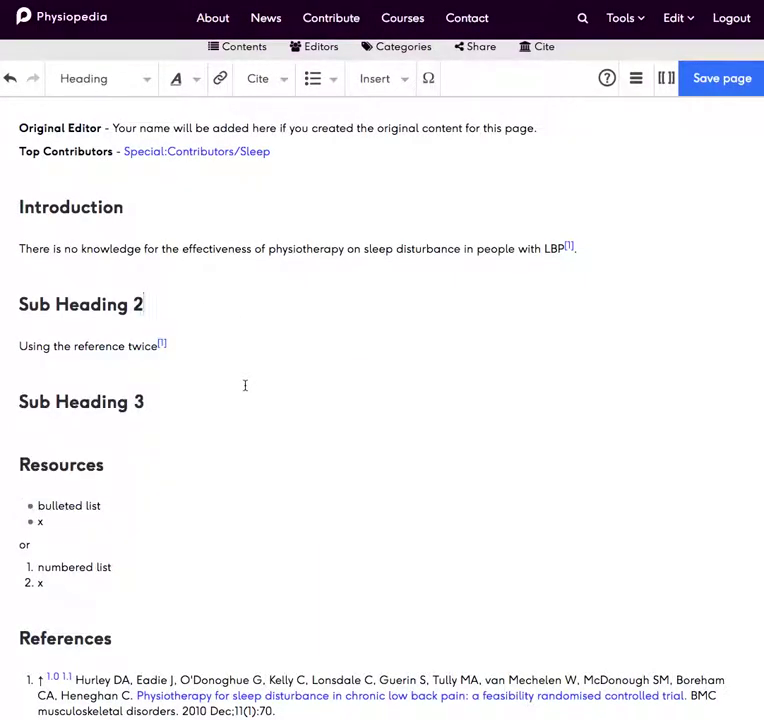
Step: Check the article's entry in the References list and save the page without an edit summary
scroll(245, 390, down, 2)
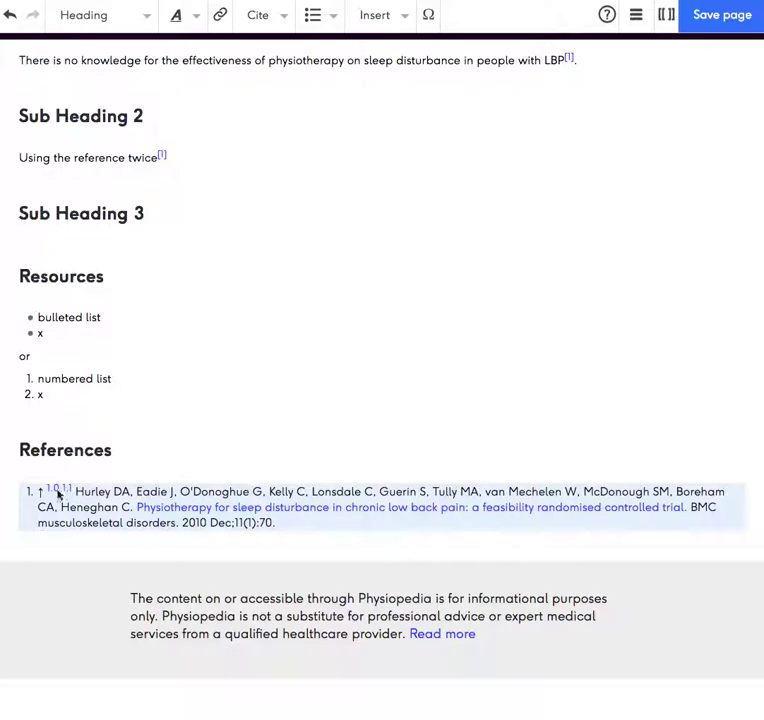
click(57, 494)
click(322, 309)
scroll(322, 309, up, 3)
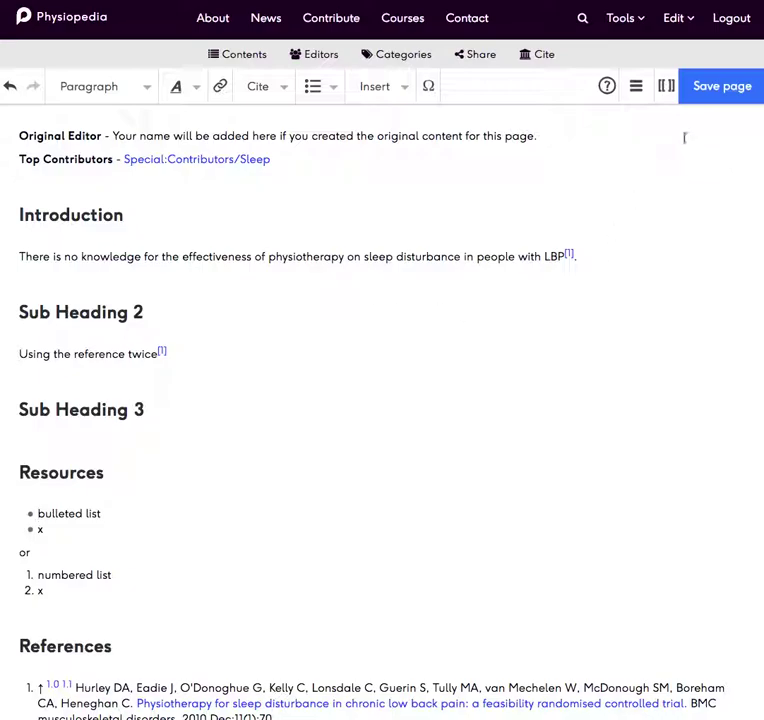
click(710, 95)
click(511, 213)
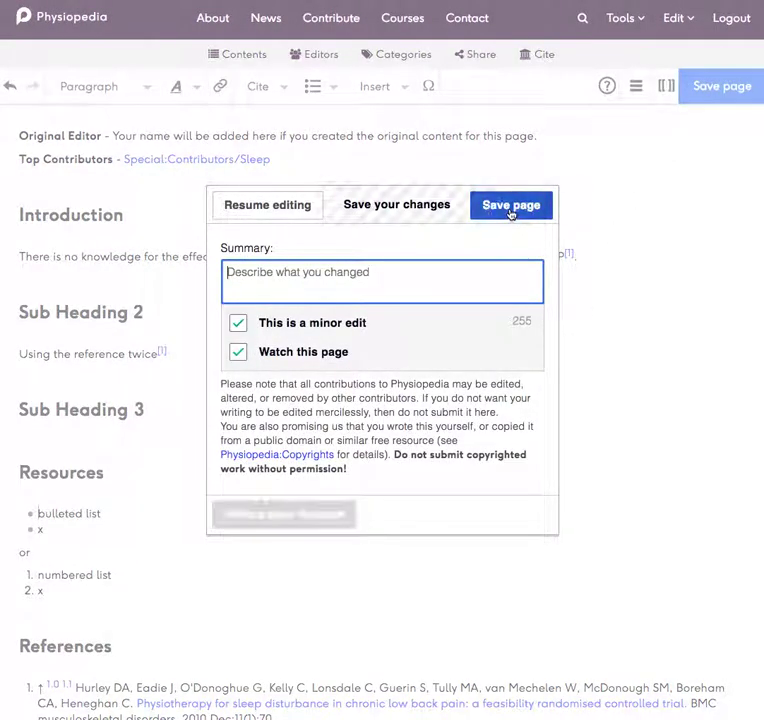